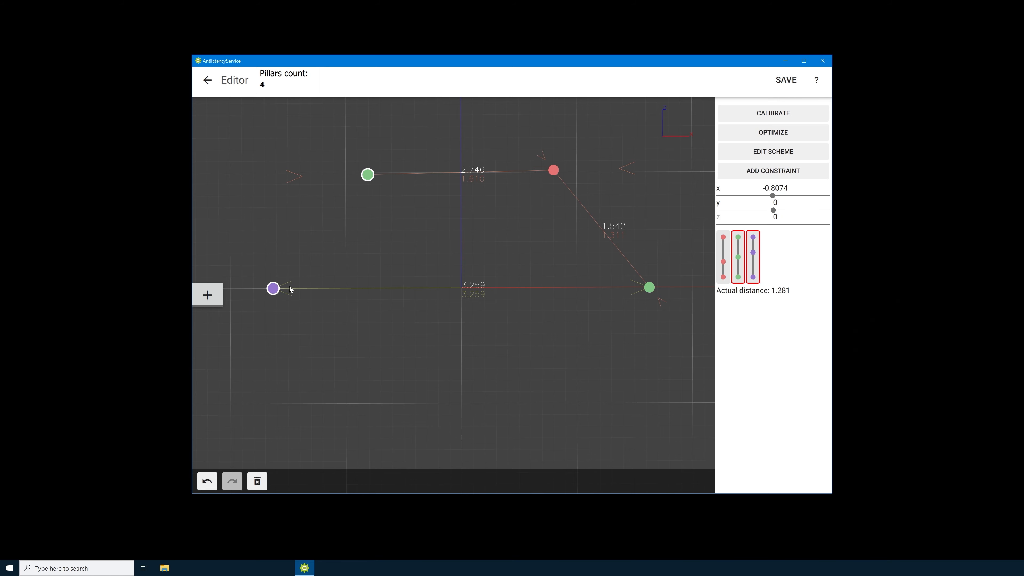
# Add a 1.547 distance constraint between the selected purple pillar and the upper-left green pillar
pyautogui.click(766, 173)
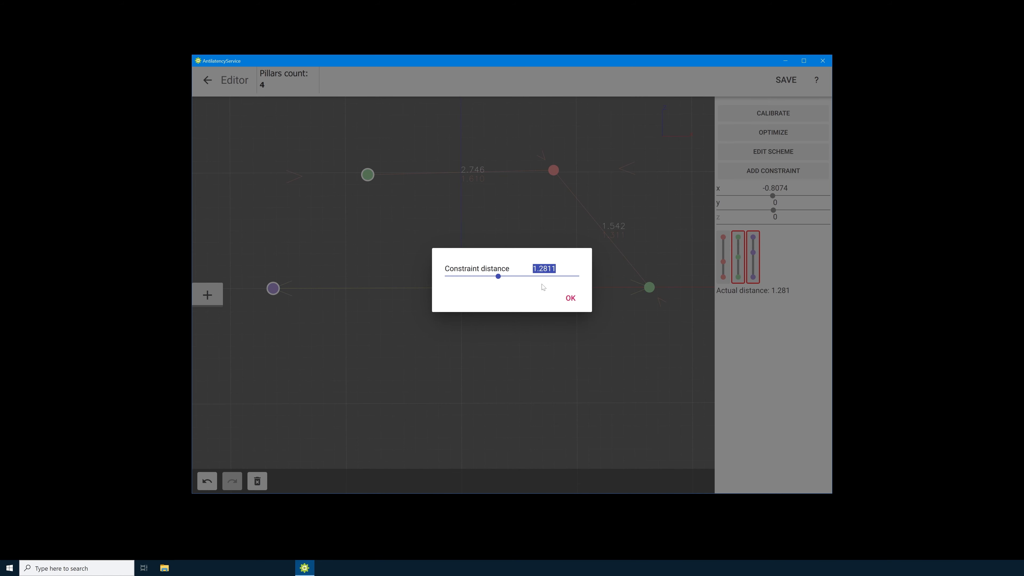
pyautogui.write('1.547')
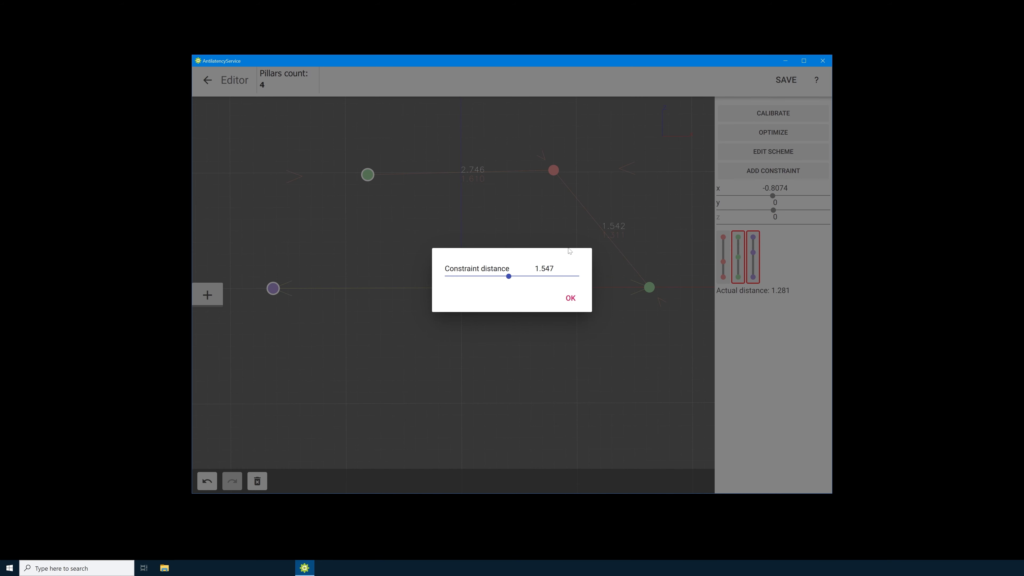
pyautogui.click(581, 301)
# Add a diagonal distance constraint of 3.336 between the upper-left green pillar and the lower-right green pillar
pyautogui.click(367, 174)
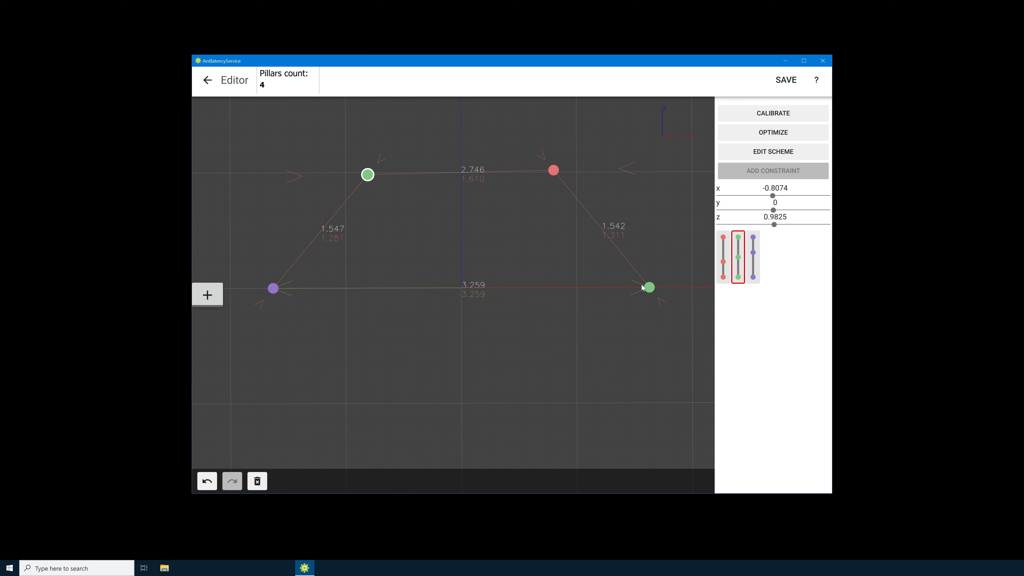
pyautogui.click(649, 287)
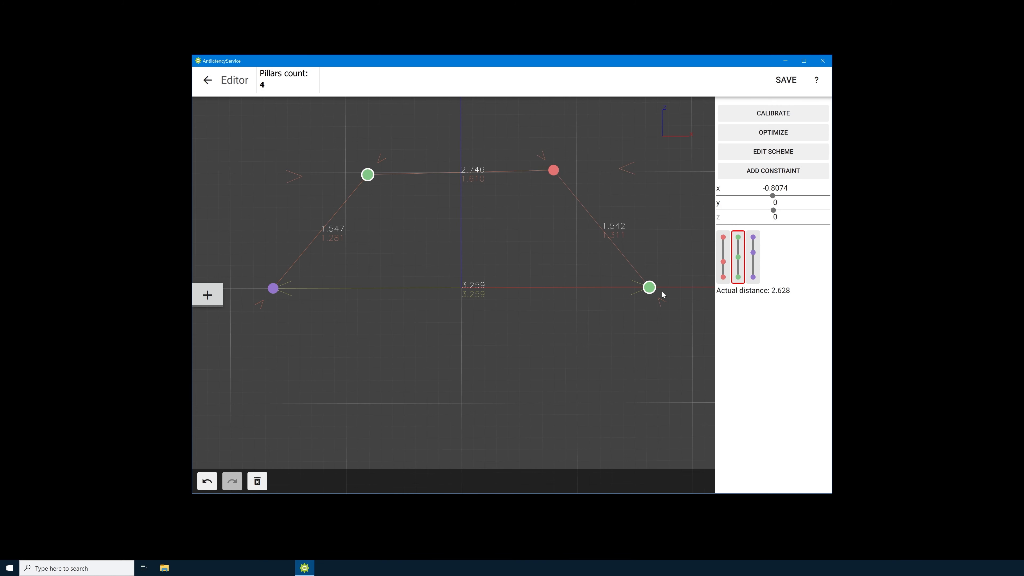
pyautogui.click(763, 178)
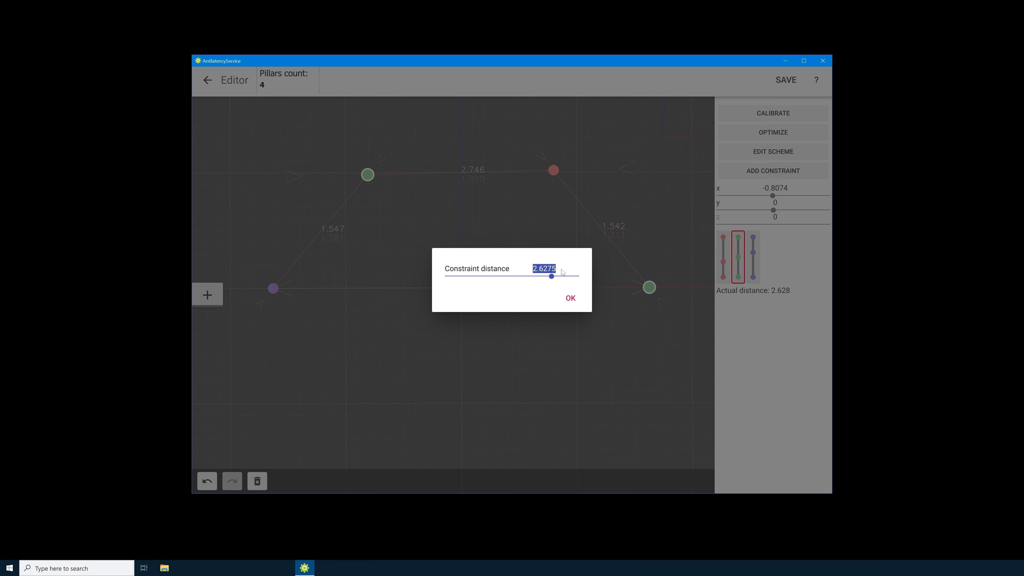
pyautogui.write('3.336')
pyautogui.click(570, 298)
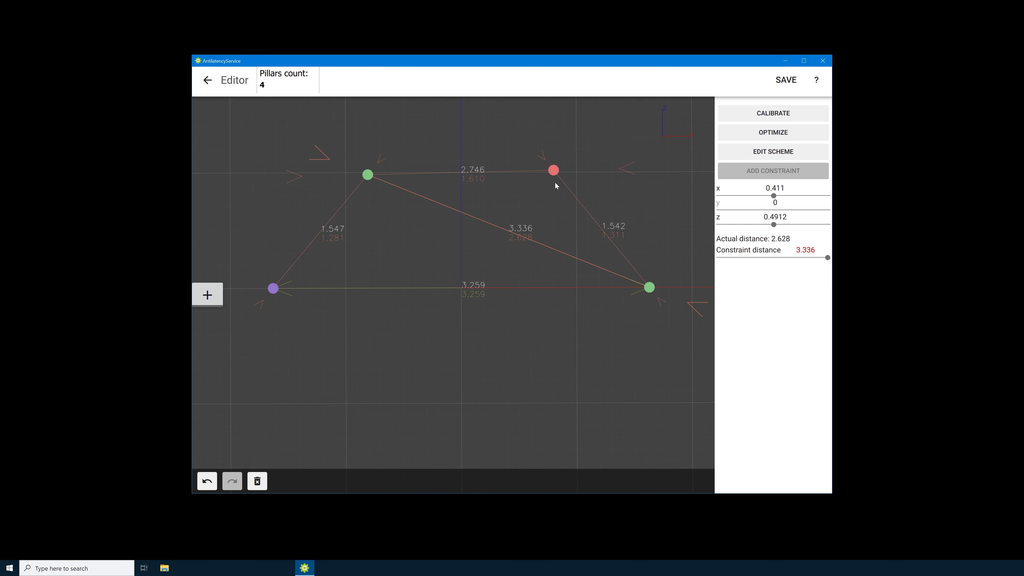
# Add a diagonal distance constraint of 3.398 between the red pillar and the purple pillar
pyautogui.click(274, 288)
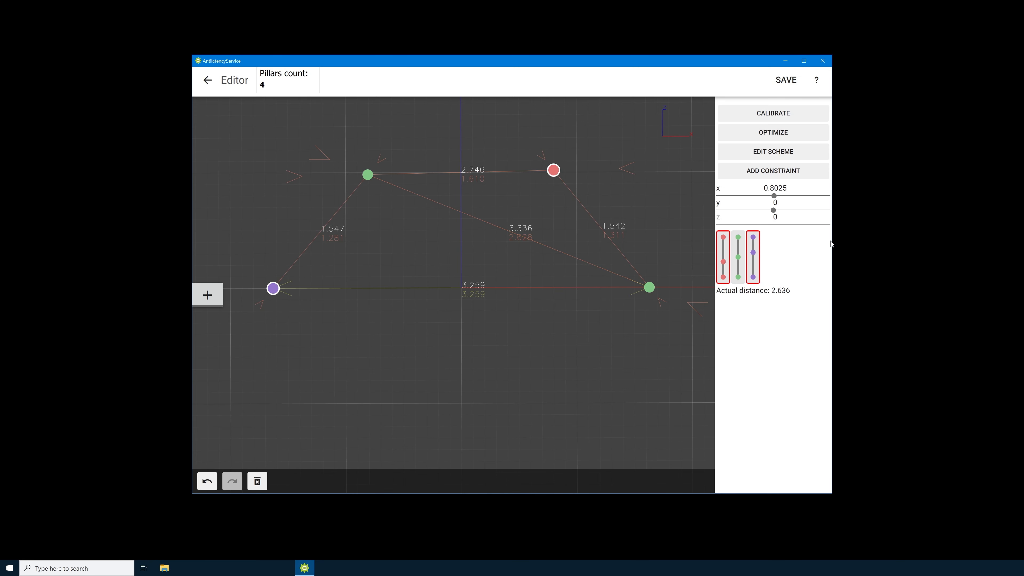
pyautogui.click(773, 170)
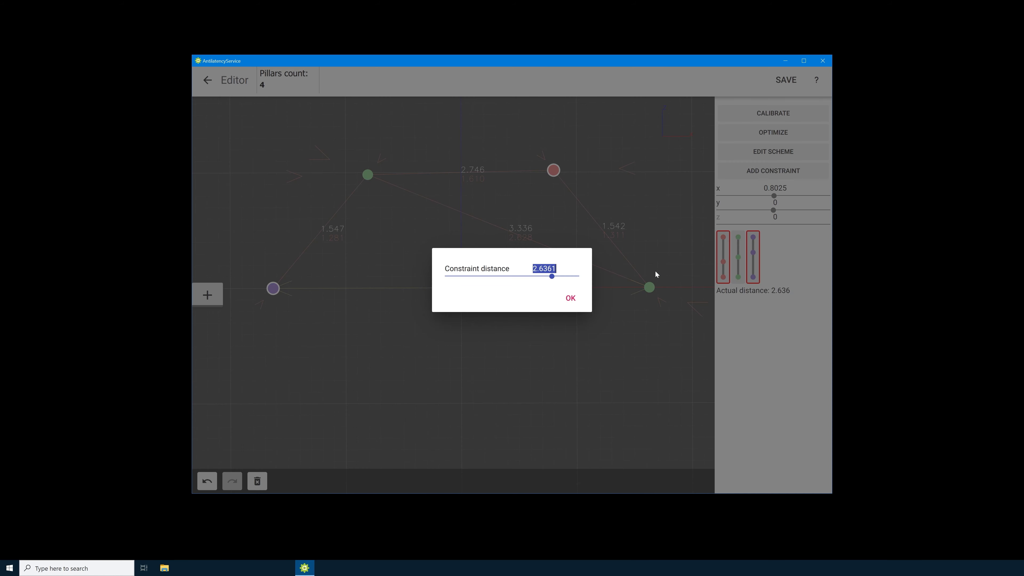
pyautogui.write('3.398')
pyautogui.click(569, 298)
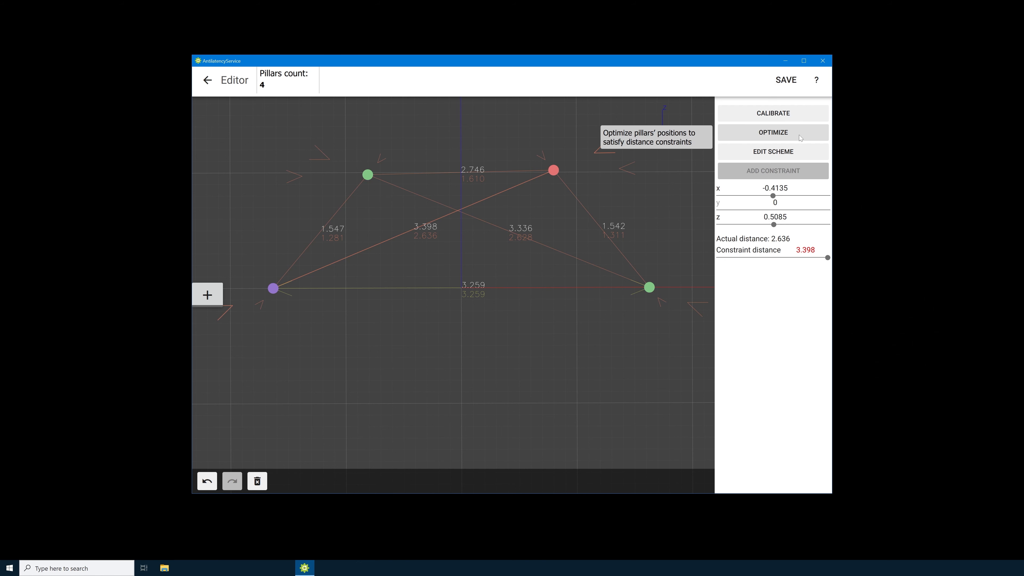
# Optimize the pillars' positions to satisfy the distance constraints
pyautogui.click(765, 134)
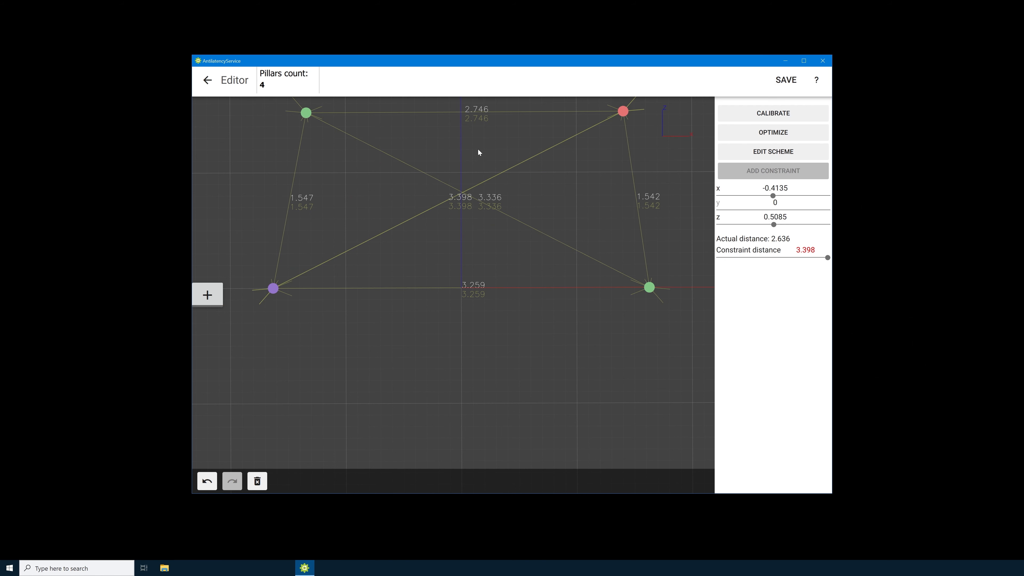
pyautogui.scroll(-1, 471, 156)
pyautogui.moveTo(471, 156); pyautogui.dragTo(455, 228, button='middle')
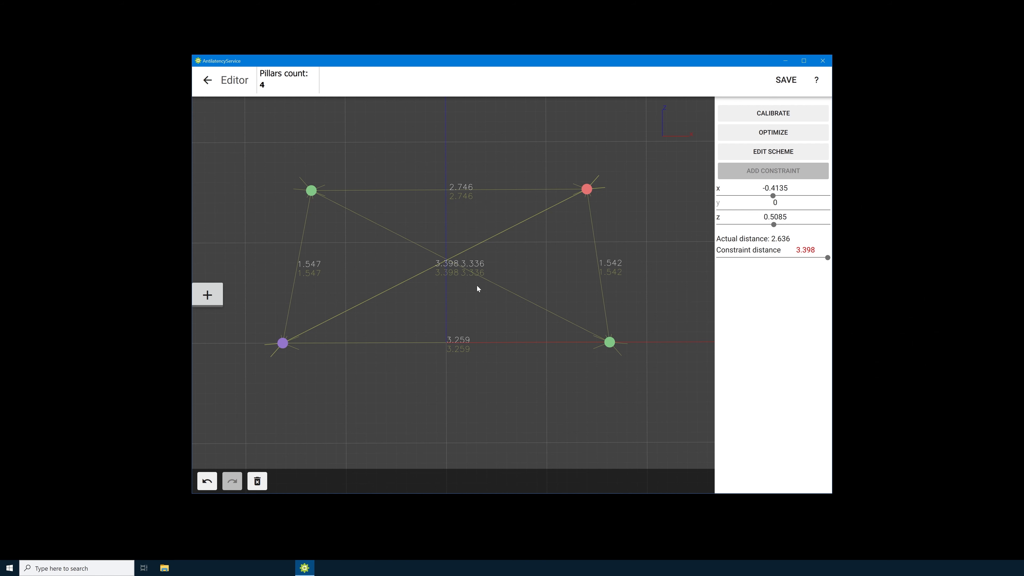
# Start the pillars calibration, collect a first set of tracking frames, and calibrate the pillar positions from it
pyautogui.click(765, 114)
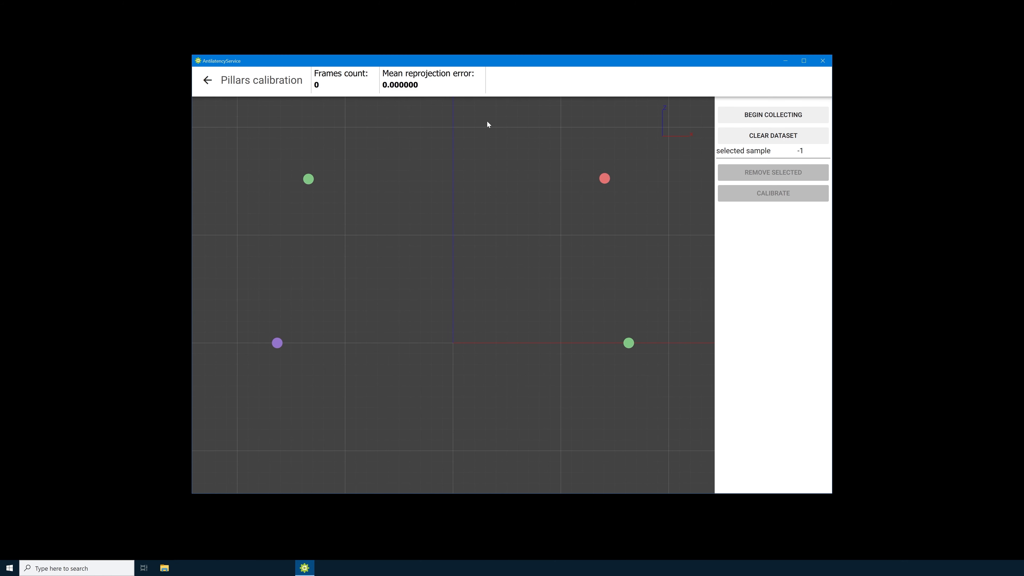
pyautogui.click(762, 118)
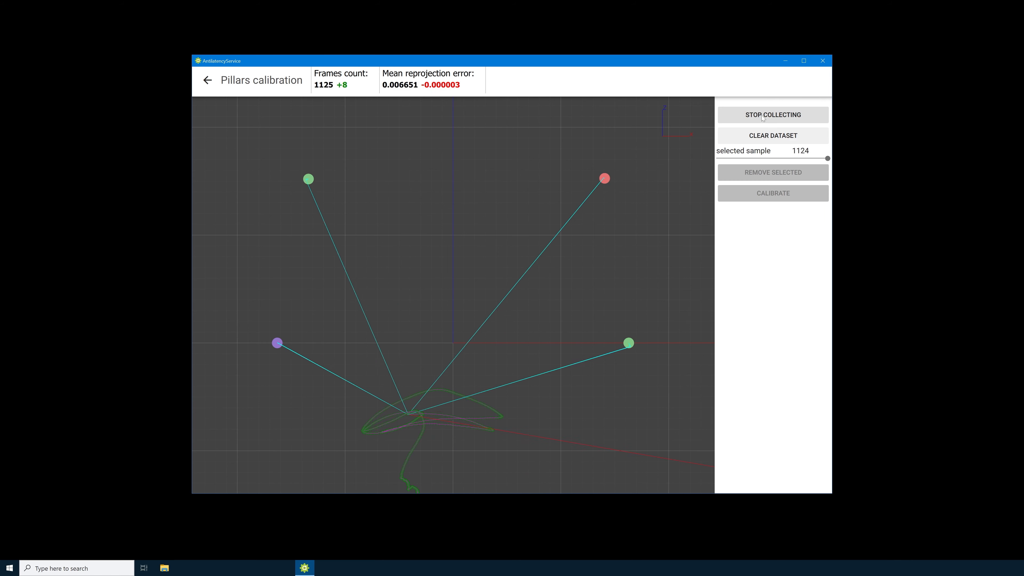
pyautogui.click(762, 115)
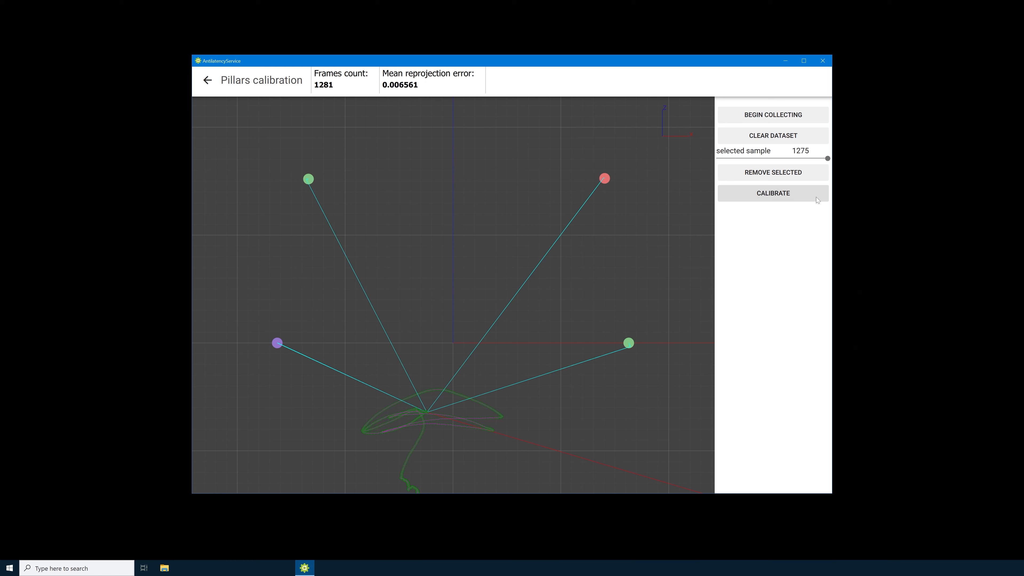
pyautogui.click(771, 195)
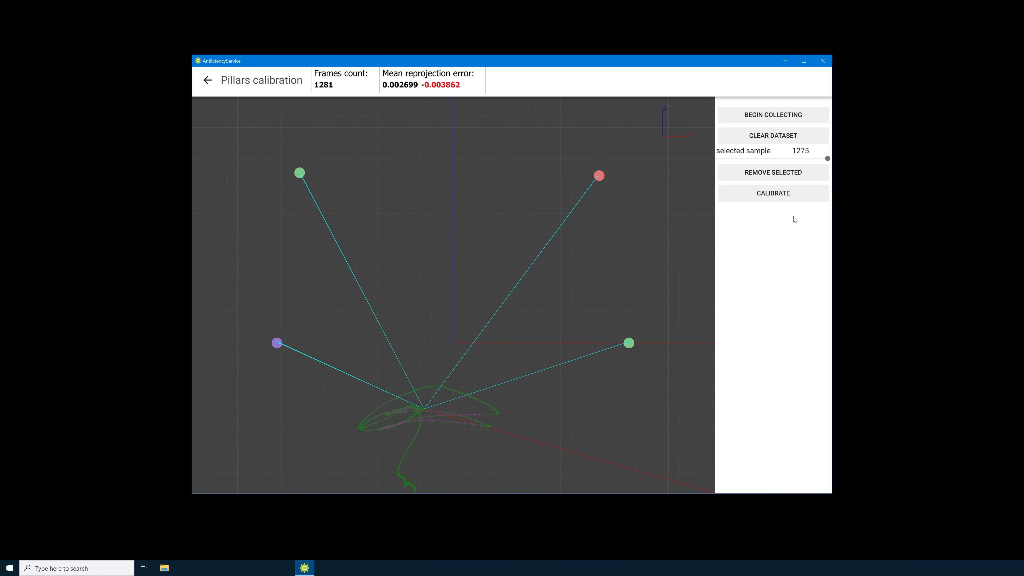
# Clear the calibration dataset, collect a new set of frames, and calibrate the pillars again
pyautogui.click(775, 137)
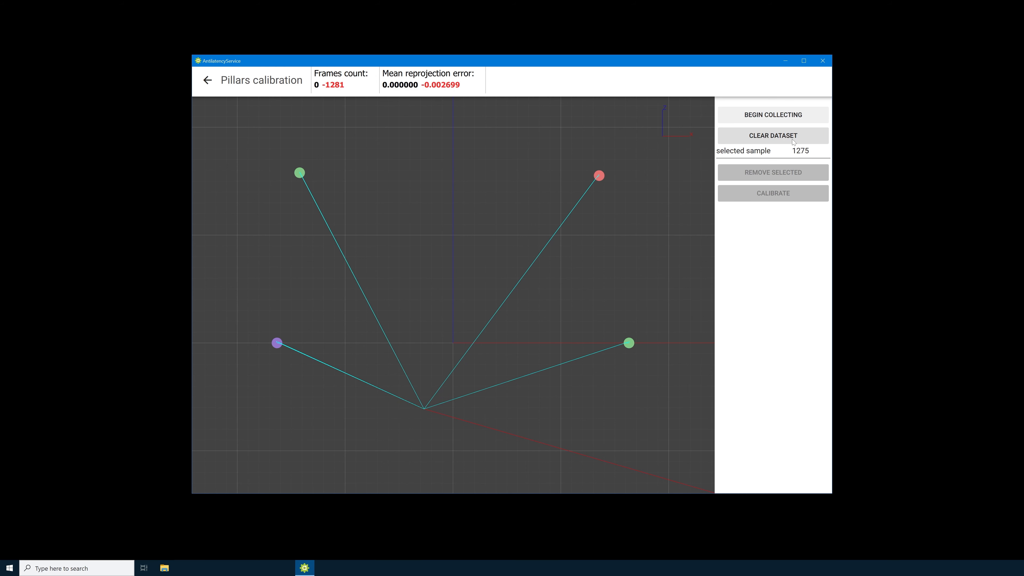
pyautogui.click(764, 120)
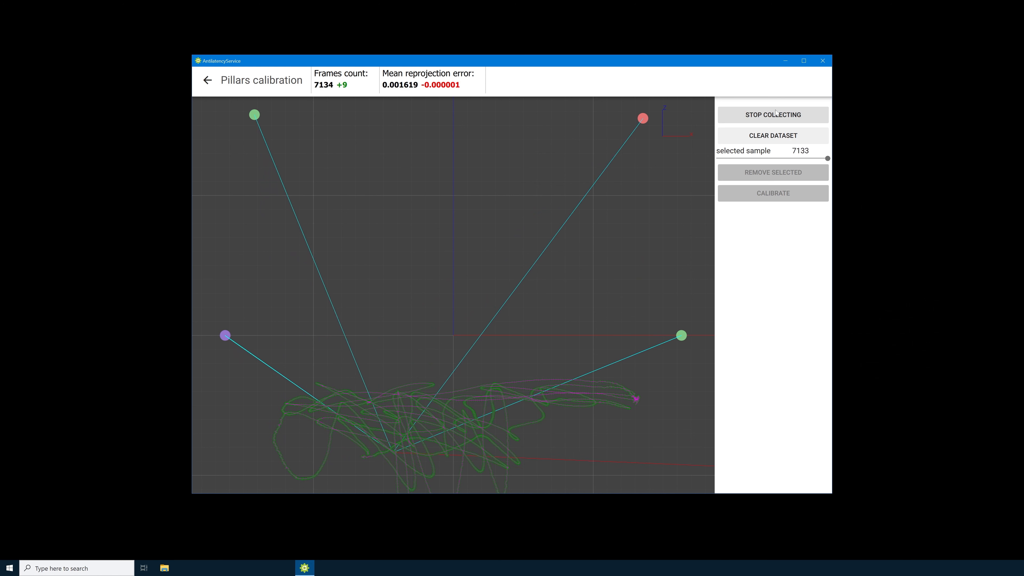
pyautogui.click(775, 117)
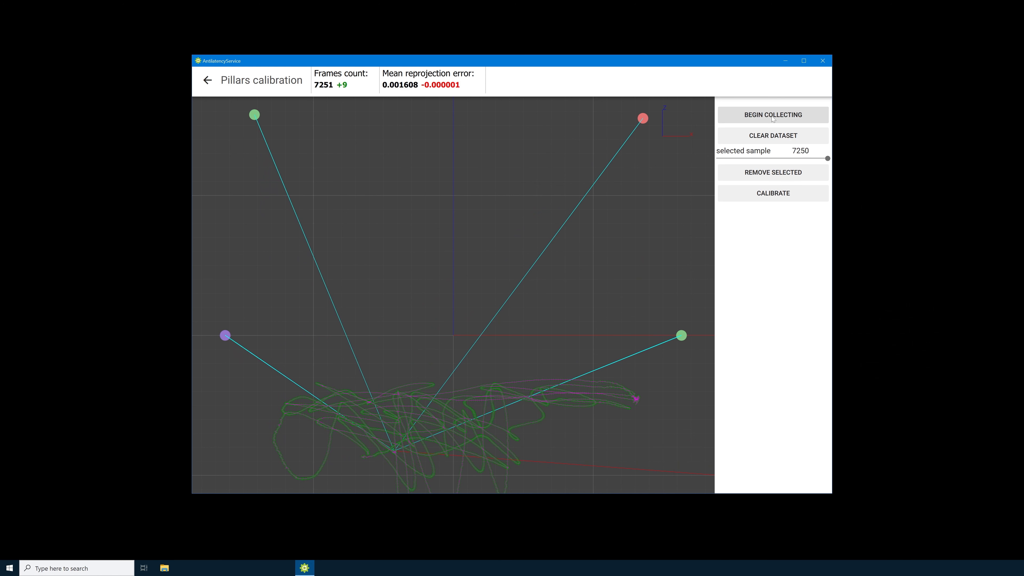
pyautogui.click(769, 196)
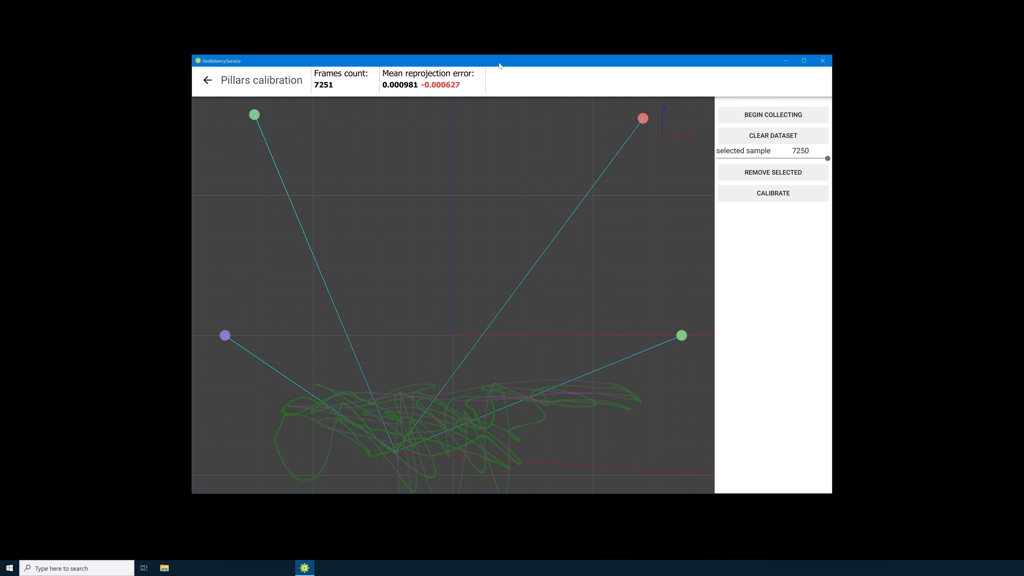
# Apply the calibration changes, save the pillar environment, and return to the environments list
pyautogui.click(213, 83)
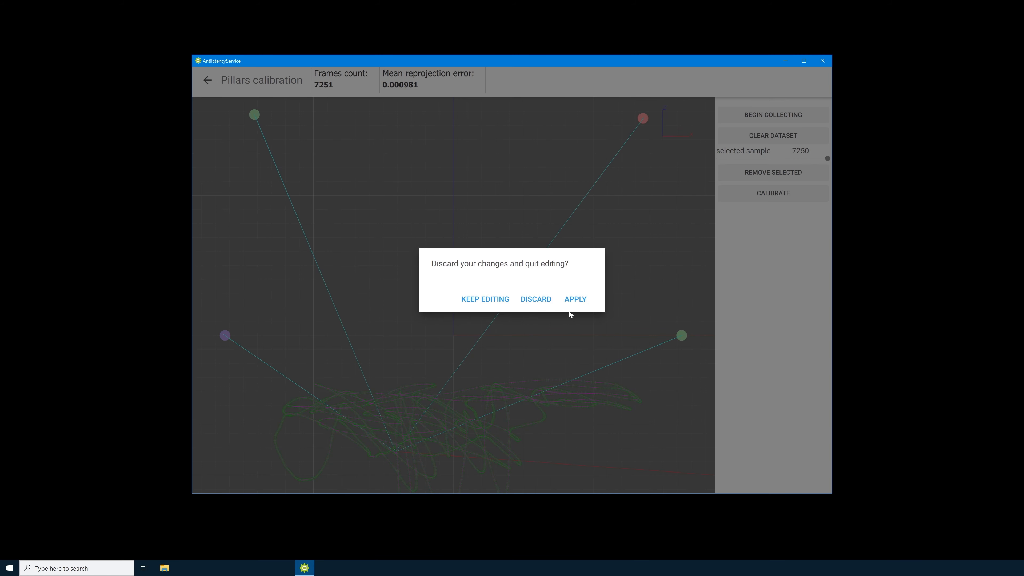
pyautogui.click(572, 303)
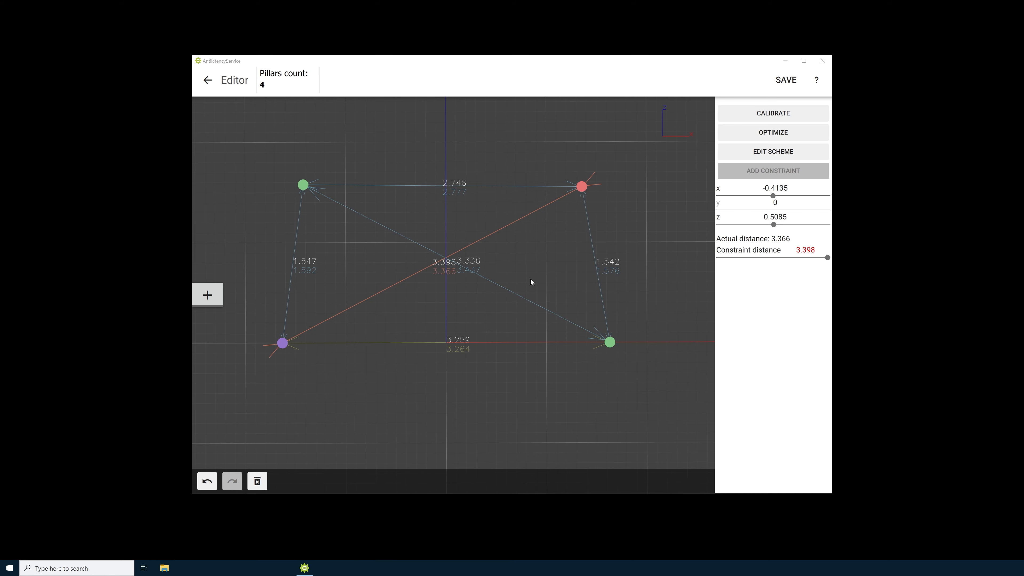
pyautogui.click(786, 79)
pyautogui.click(207, 80)
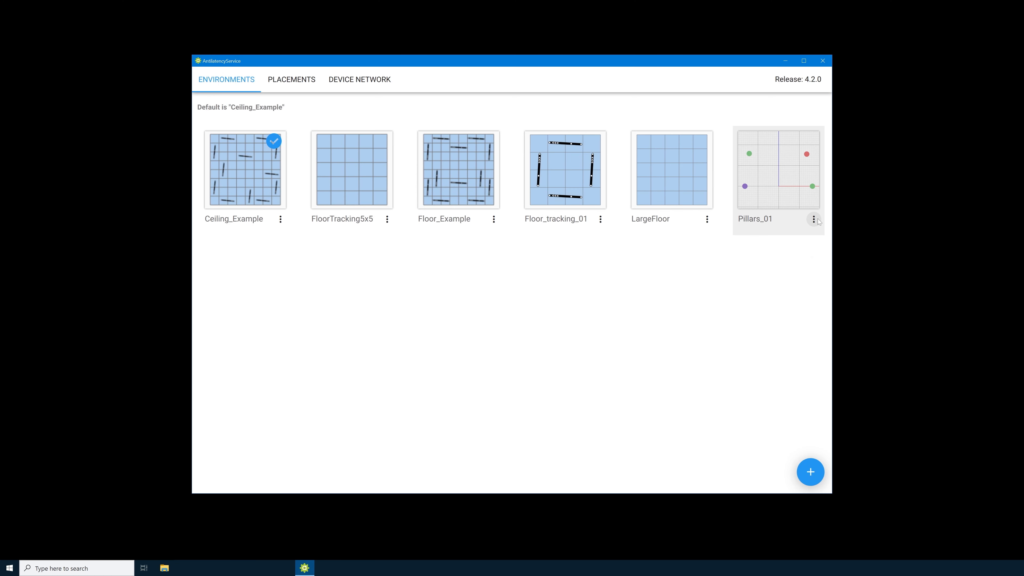
# Set the Pillars_01 environment as the default and close the application window
pyautogui.click(813, 219)
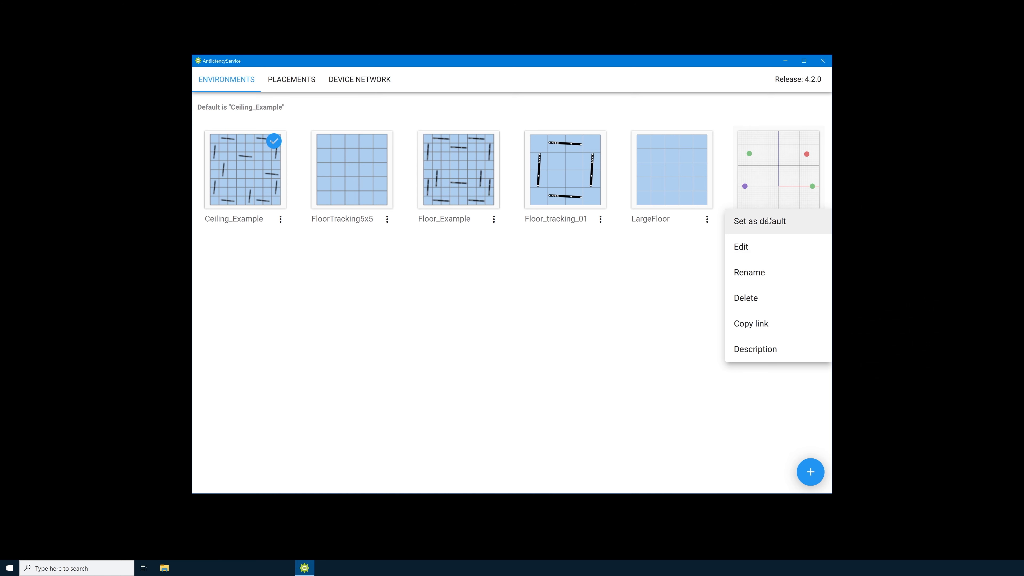
pyautogui.click(751, 223)
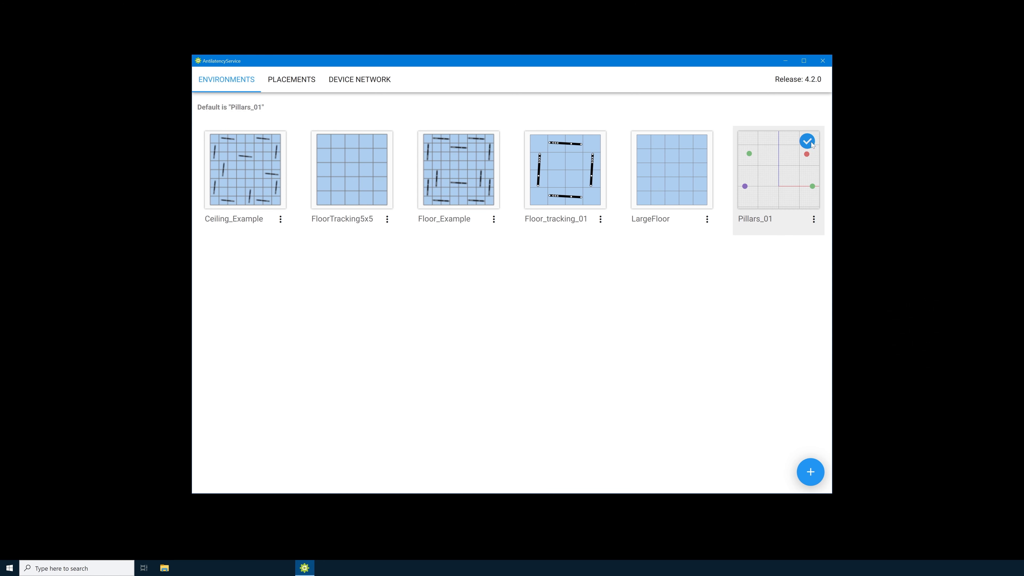
pyautogui.click(823, 61)
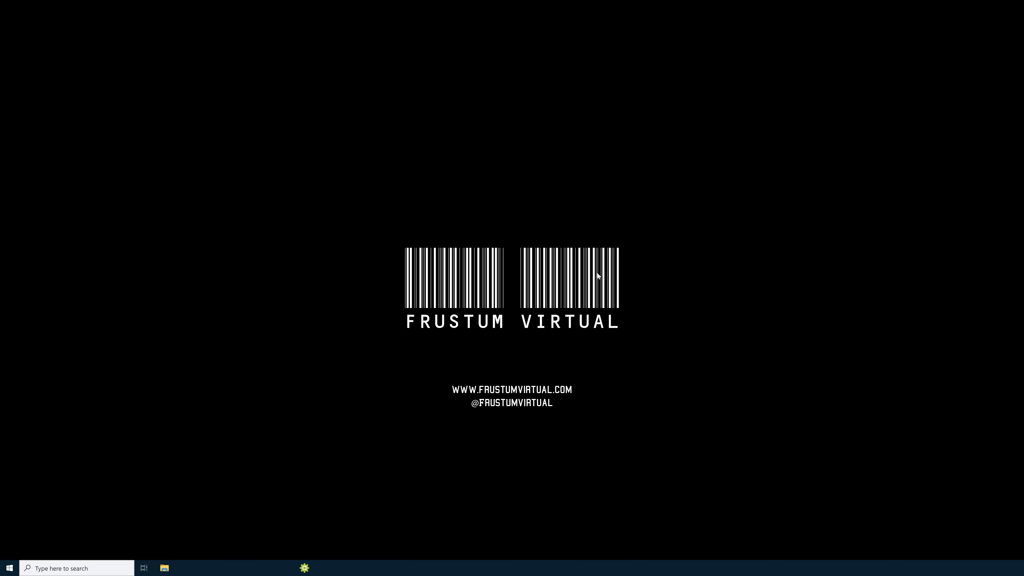